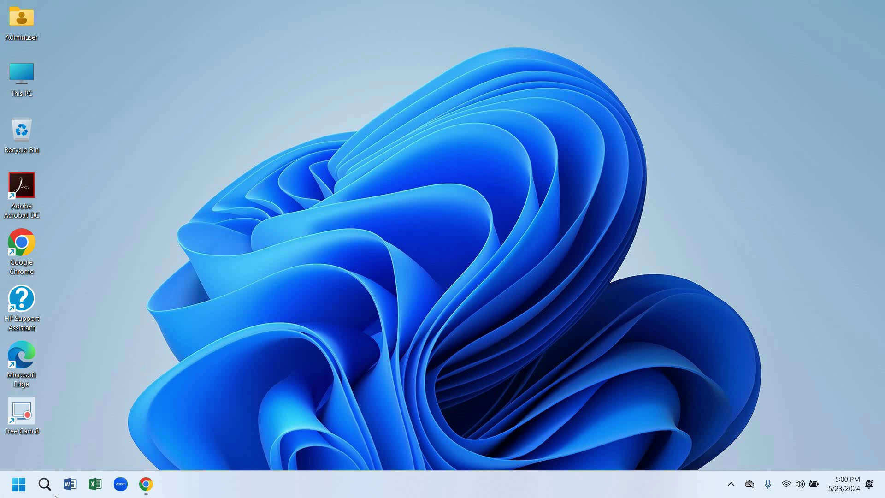
Step: Search Windows for 'bit' and open the Manage BitLocker page in Control Panel
{"action": "left_click", "coordinate": [45, 484]}
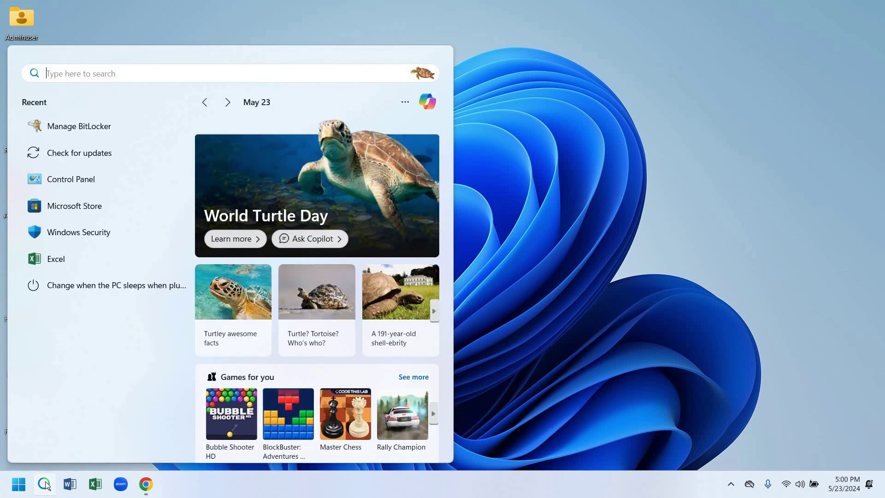
{"action": "type", "text": "bit"}
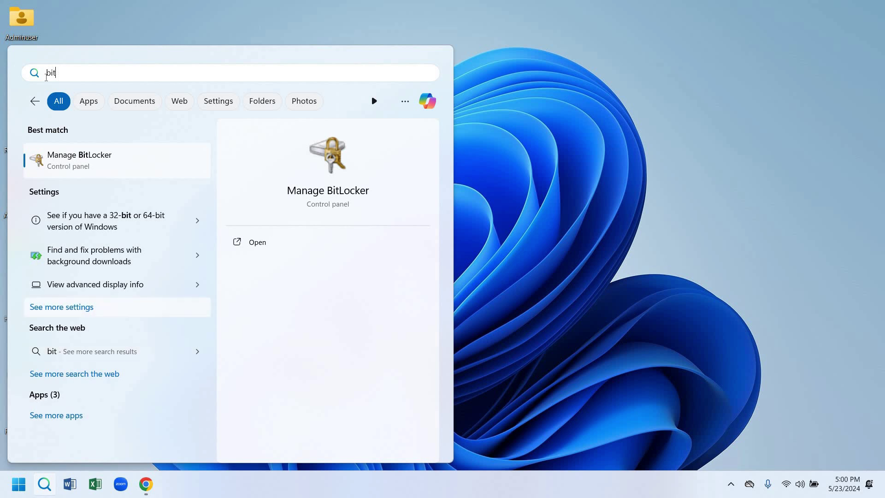
{"action": "left_click", "coordinate": [98, 166]}
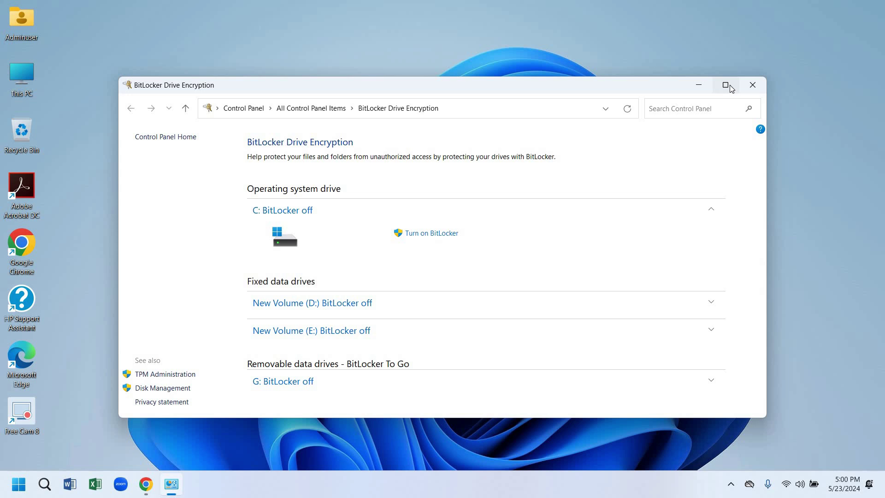
Step: Maximize the BitLocker window, expand removable drive G:, and turn on BitLocker for it
{"action": "left_click", "coordinate": [726, 86]}
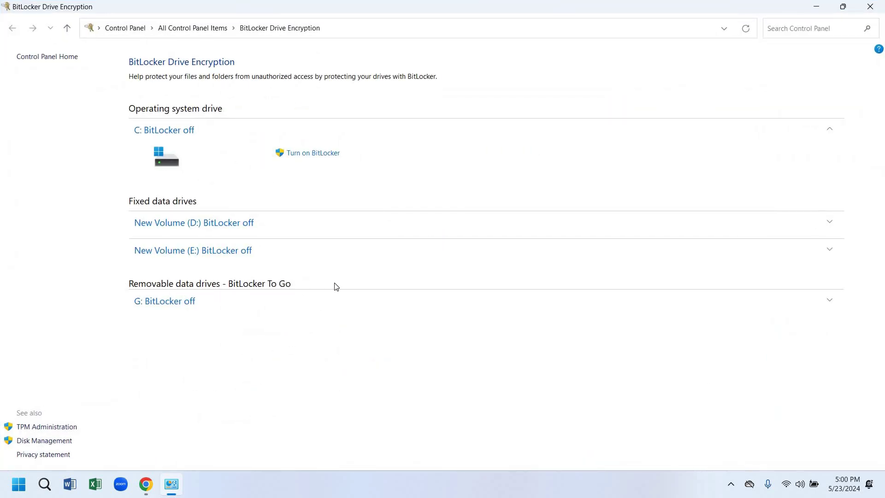
{"action": "left_click", "coordinate": [172, 303]}
{"action": "left_click", "coordinate": [302, 324]}
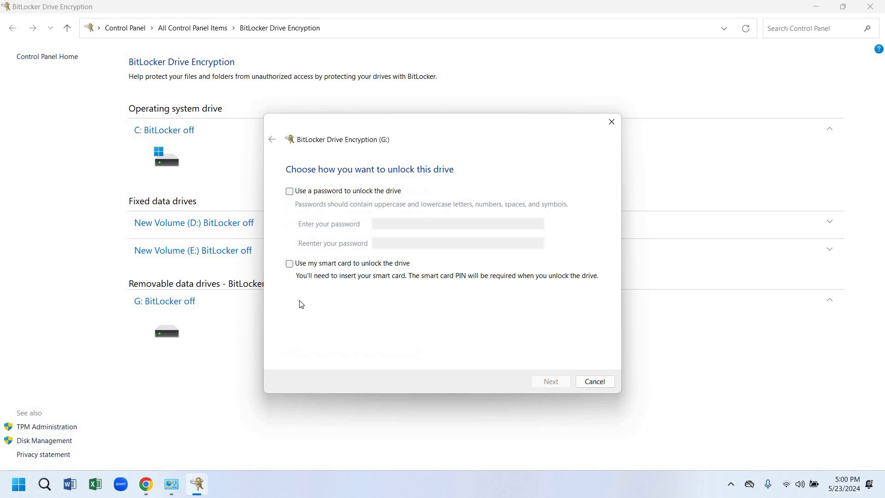
Step: Choose password unlock for G:, enter and confirm the drive password, and continue
{"action": "left_click", "coordinate": [325, 193]}
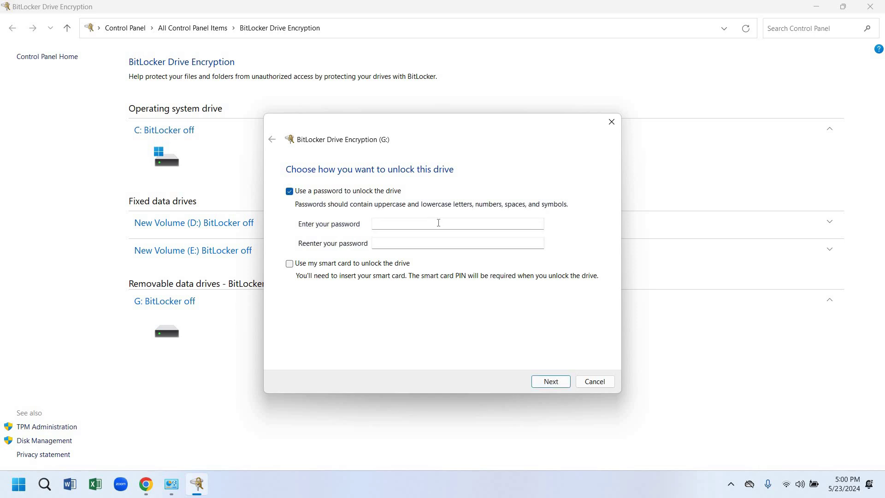
{"action": "left_click", "coordinate": [438, 223]}
{"action": "key", "text": "Tab"}
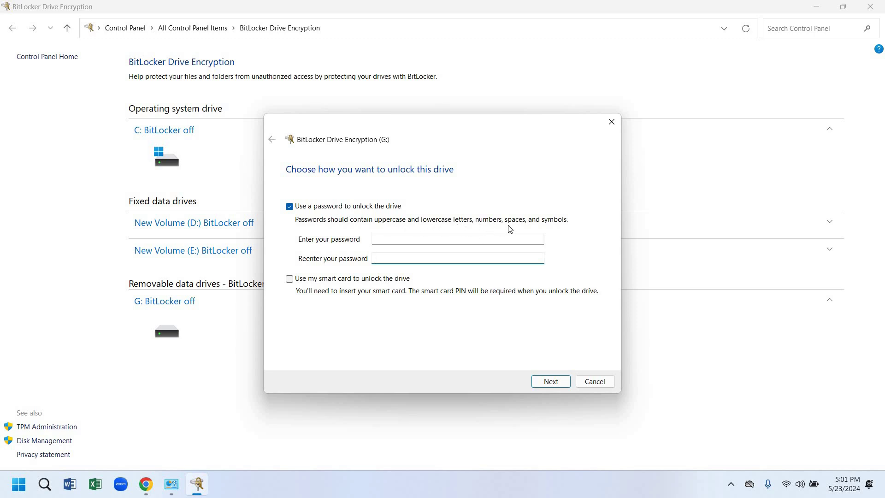
{"action": "left_click", "coordinate": [486, 241]}
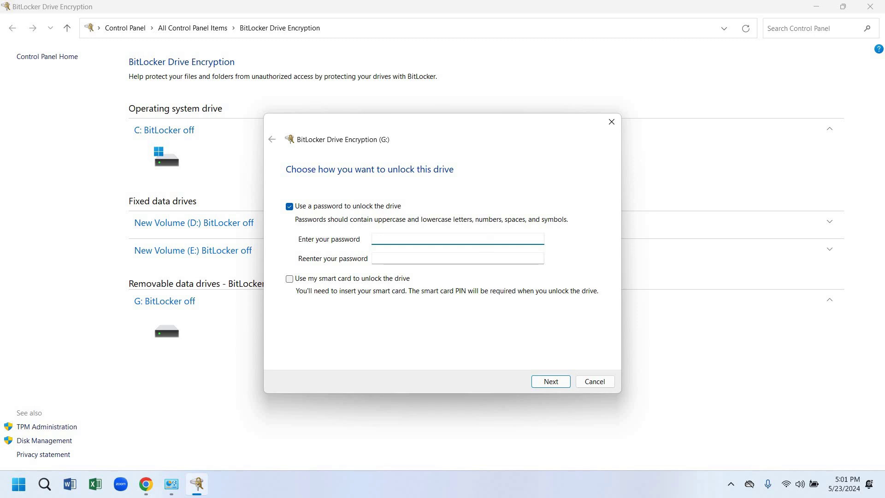
{"action": "type", "text": "••••••••••"}
{"action": "left_click", "coordinate": [488, 257]}
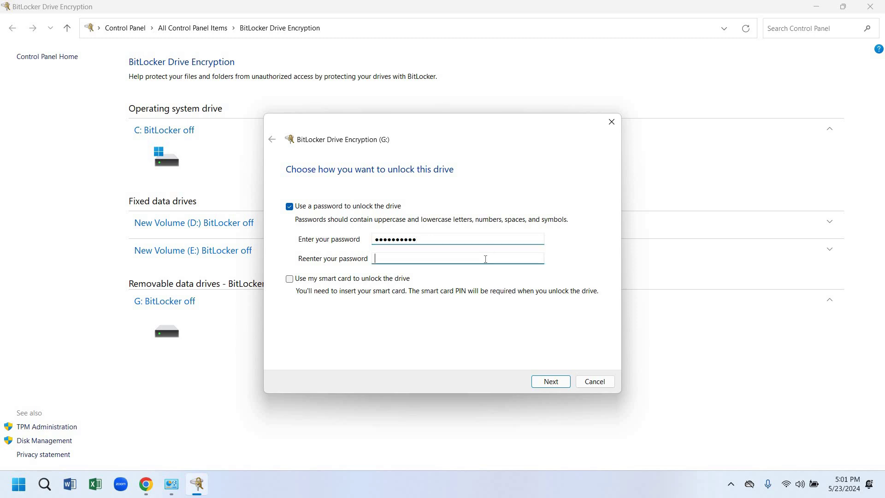
{"action": "type", "text": "•••••••••"}
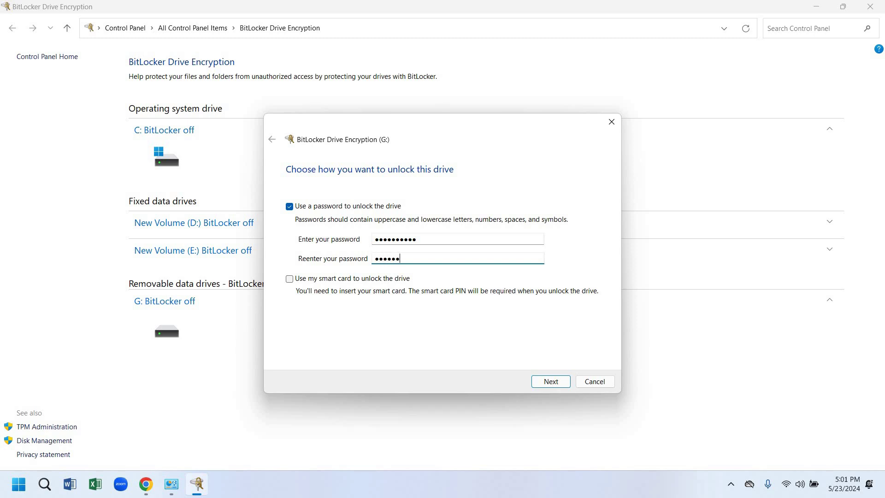
{"action": "type", "text": "•"}
{"action": "left_click", "coordinate": [560, 383]}
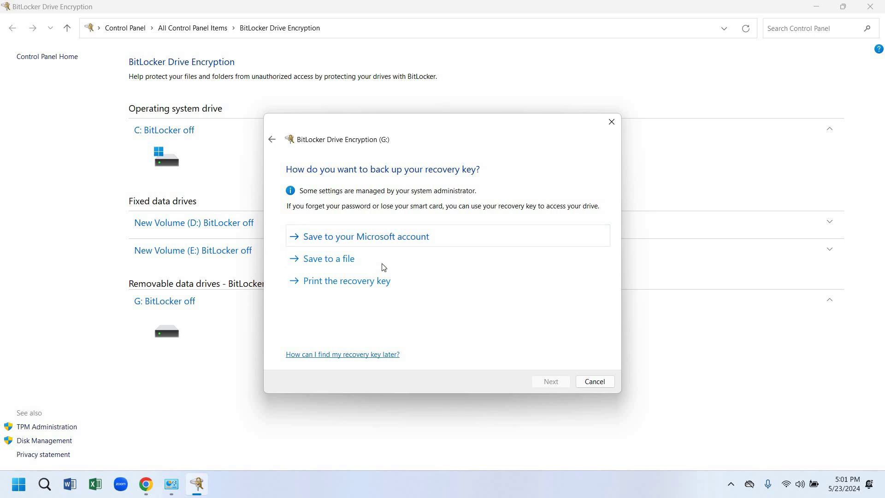
Step: Save the G: recovery key as a text file to the Desktop
{"action": "left_click", "coordinate": [338, 261]}
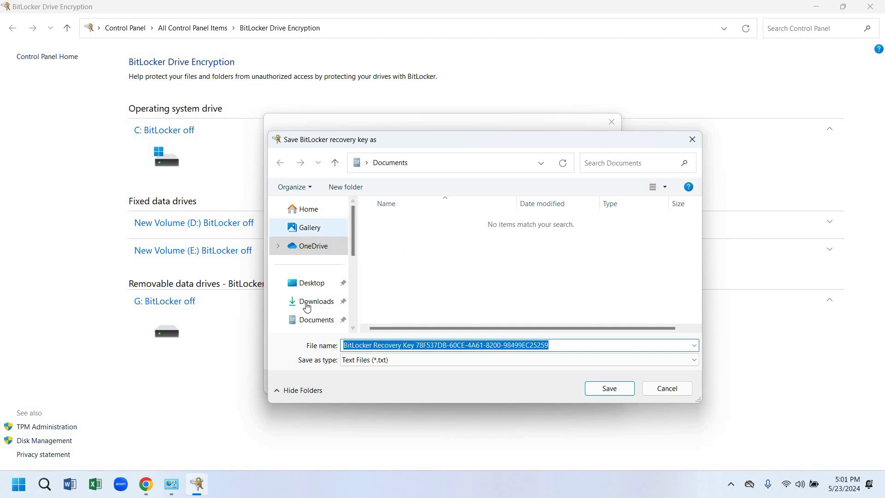
{"action": "left_click", "coordinate": [308, 283]}
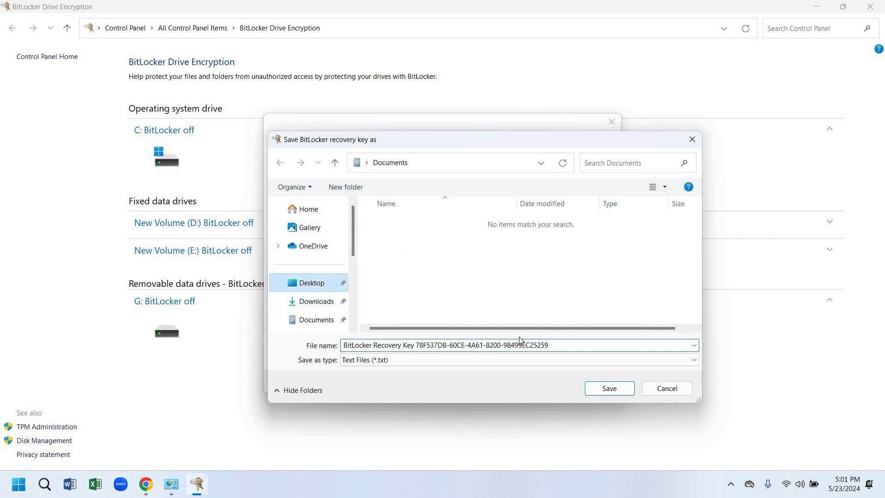
{"action": "left_click", "coordinate": [601, 390]}
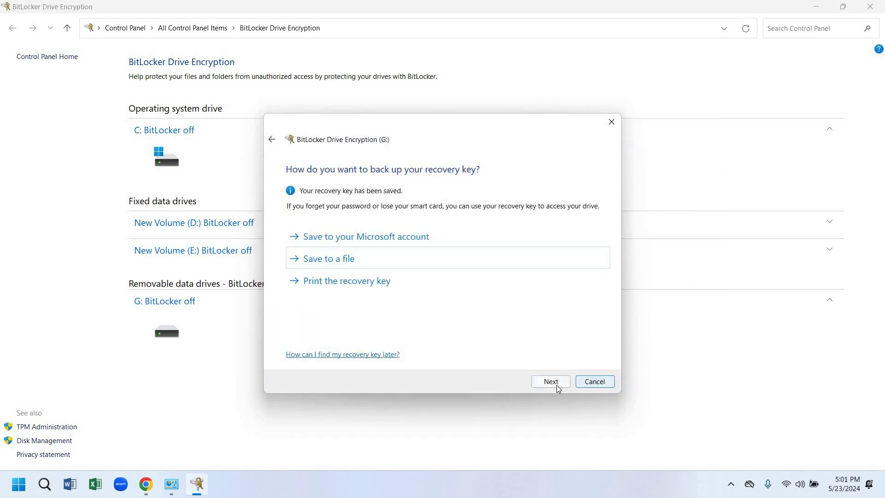
Step: Accept used-space-only encryption and Compatible mode, then start encrypting drive G:
{"action": "left_click", "coordinate": [557, 385]}
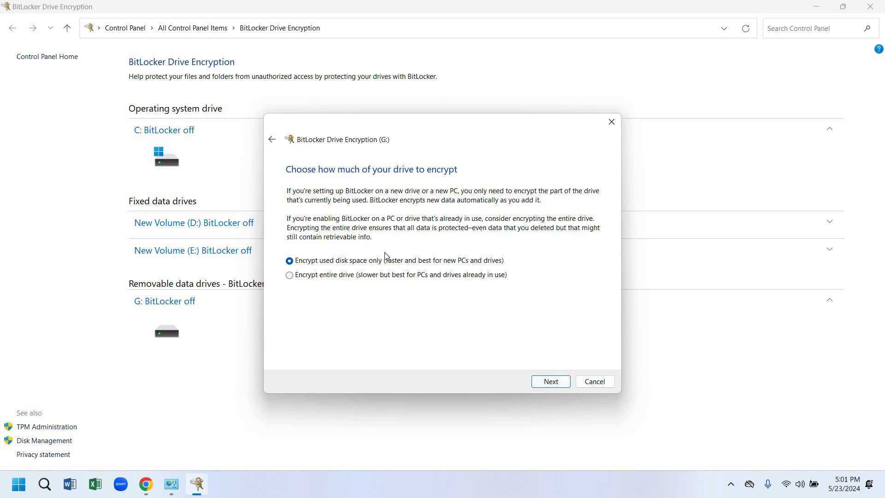
{"action": "left_click", "coordinate": [551, 382]}
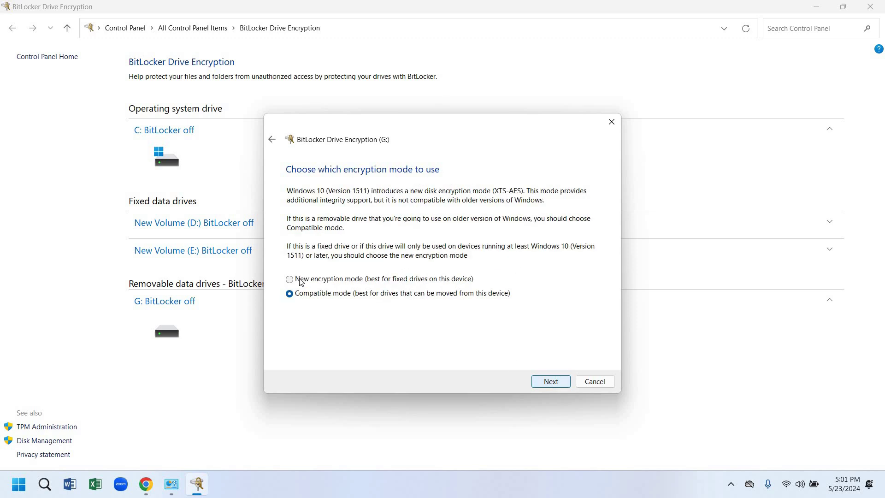
{"action": "left_click", "coordinate": [551, 381]}
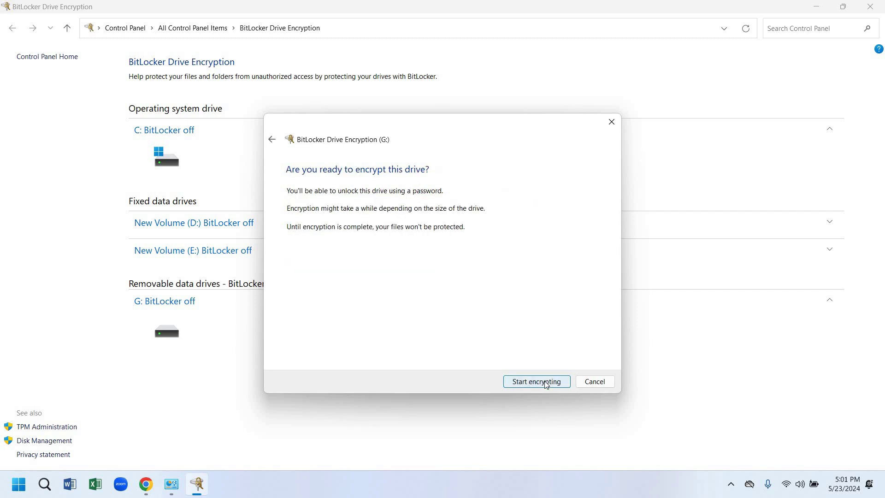
{"action": "left_click", "coordinate": [546, 382]}
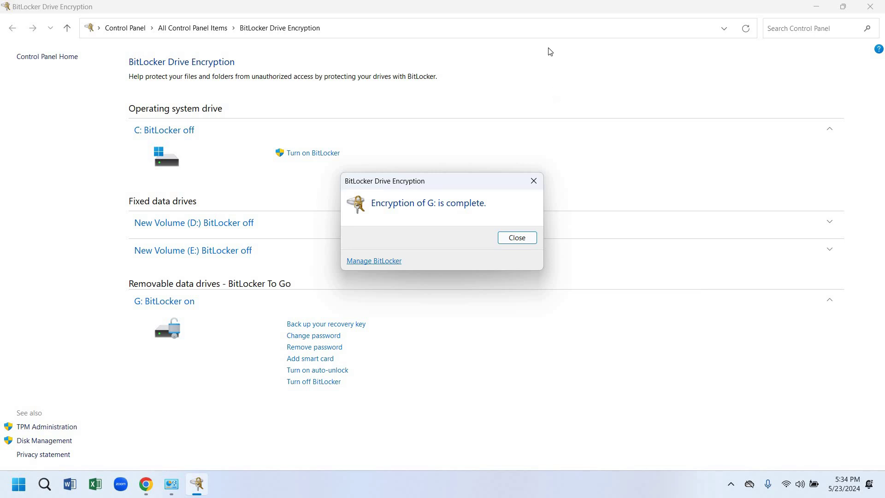
Step: Close the 'Encryption of G: is complete' message
{"action": "left_click", "coordinate": [516, 239]}
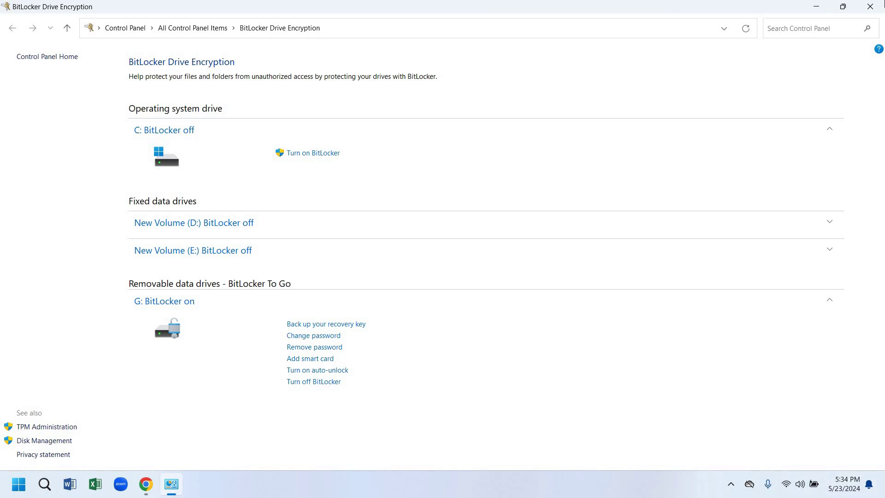
Step: Close Control Panel, open This PC, and unlock USB Drive (G:) with its password
{"action": "left_click", "coordinate": [870, 7]}
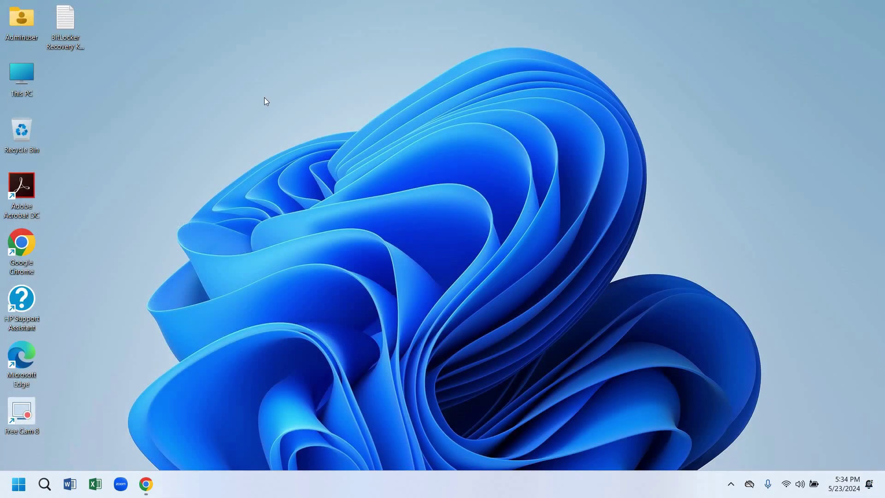
{"action": "double_click", "coordinate": [11, 83]}
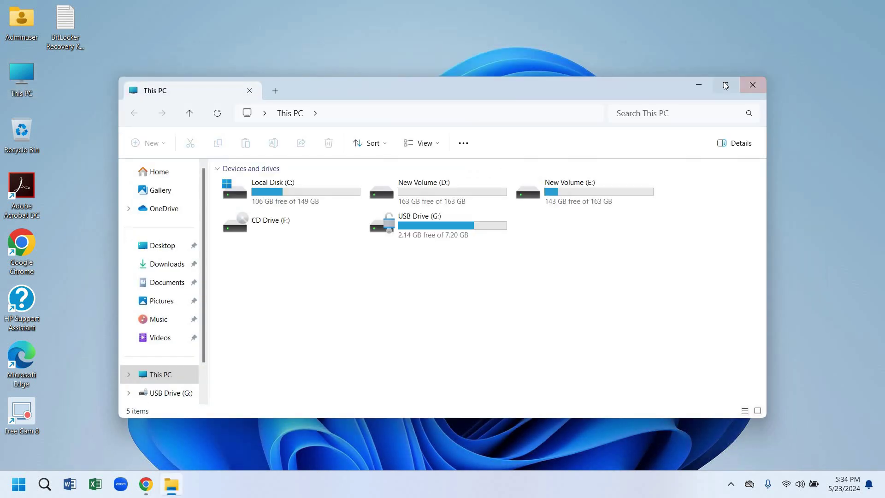
{"action": "left_click", "coordinate": [726, 86]}
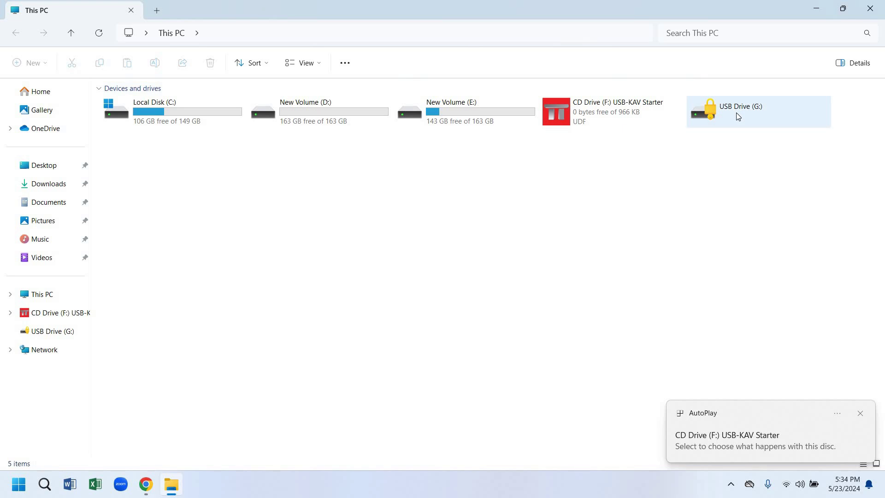
{"action": "double_click", "coordinate": [738, 115]}
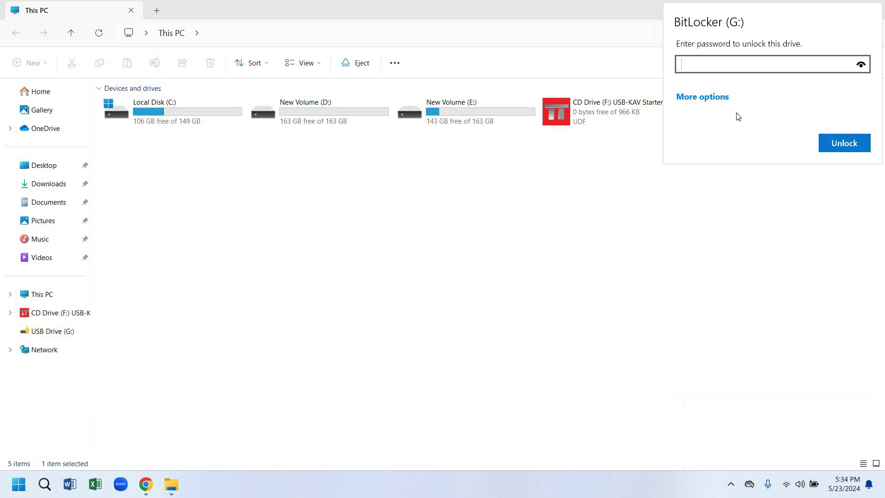
{"action": "type", "text": "**********"}
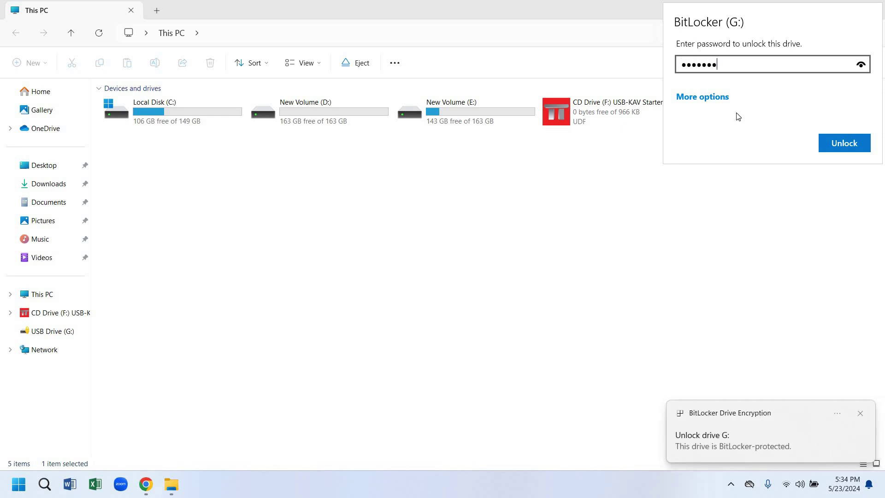
{"action": "left_click", "coordinate": [860, 145]}
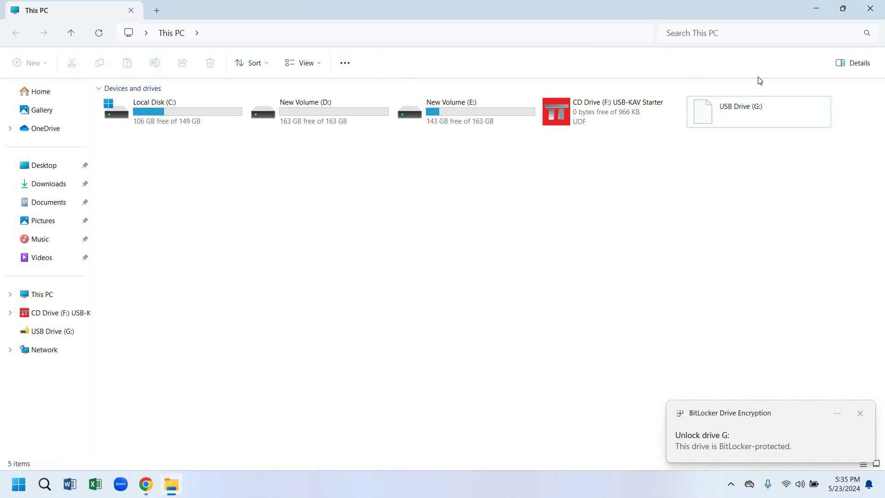
Step: View G:'s three video files, close Explorer, then open and close the recovery key file
{"action": "double_click", "coordinate": [747, 121]}
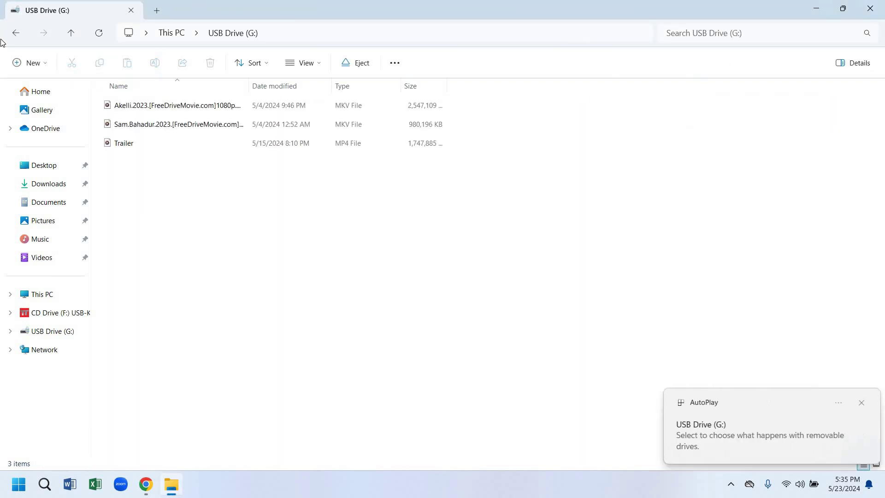
{"action": "left_click", "coordinate": [18, 36]}
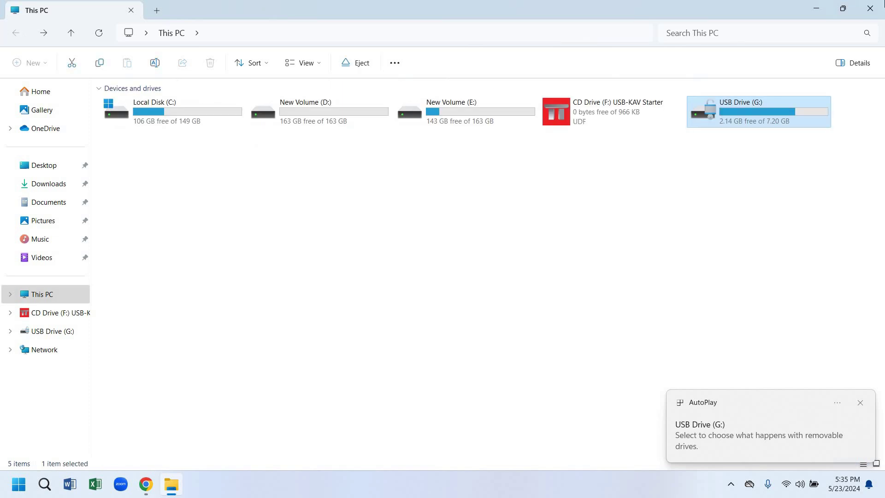
{"action": "key", "text": "alt+F4"}
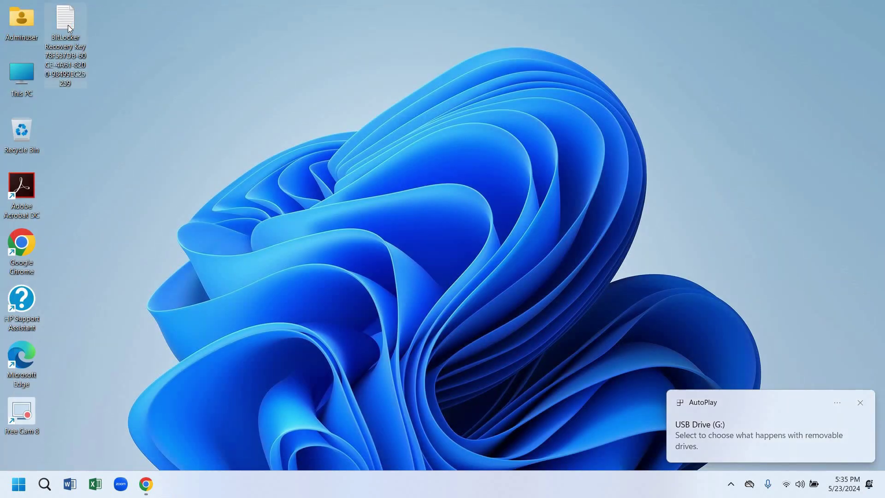
{"action": "double_click", "coordinate": [67, 25]}
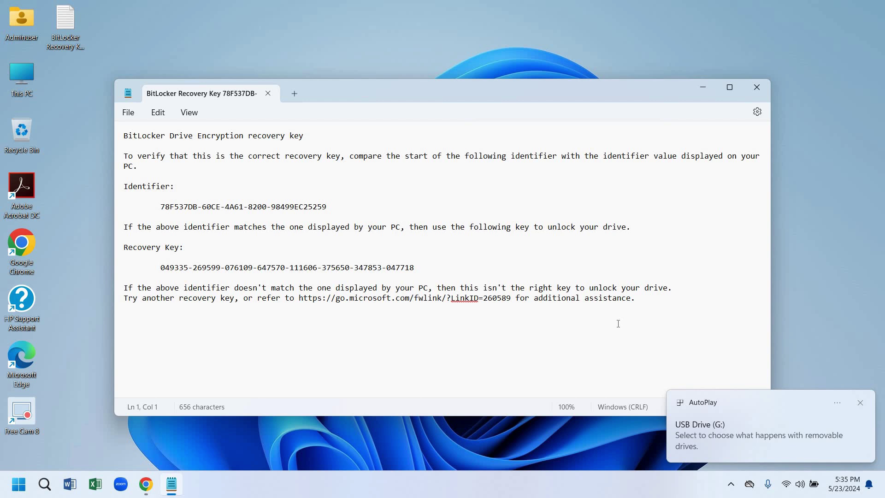
{"action": "left_click", "coordinate": [757, 88]}
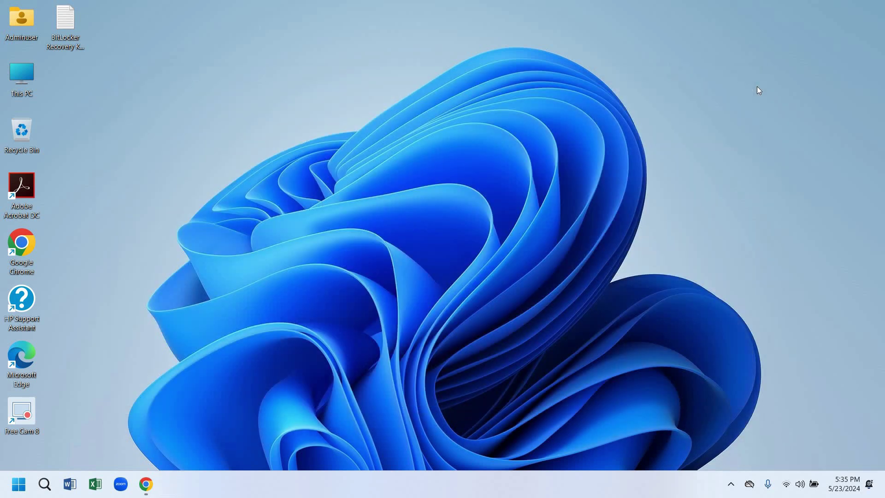